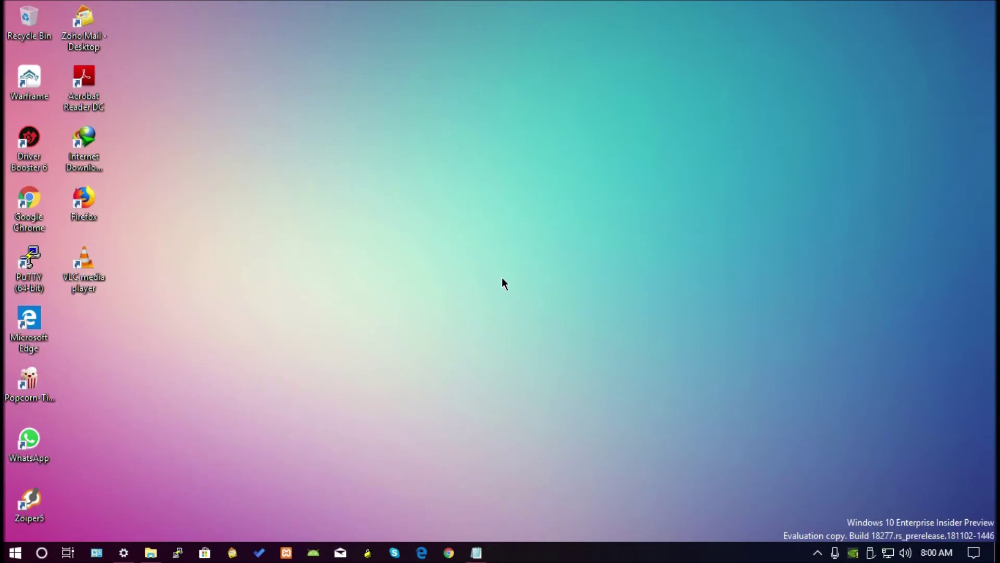
Step: Run RingCentralPhone-10.2.1.msi from C:\Apps, accept the license agreement and start the installation
click(150, 552)
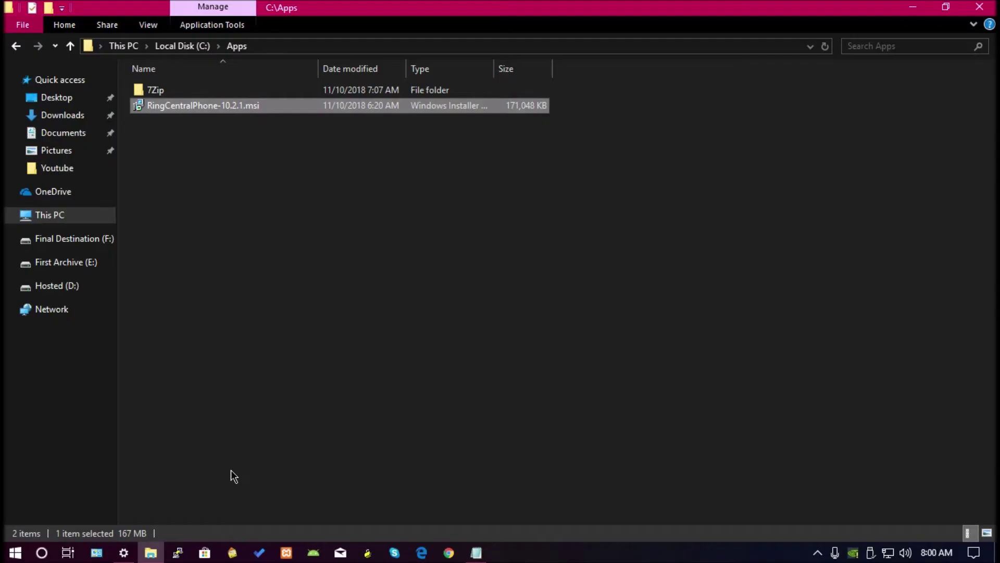
double_click(245, 106)
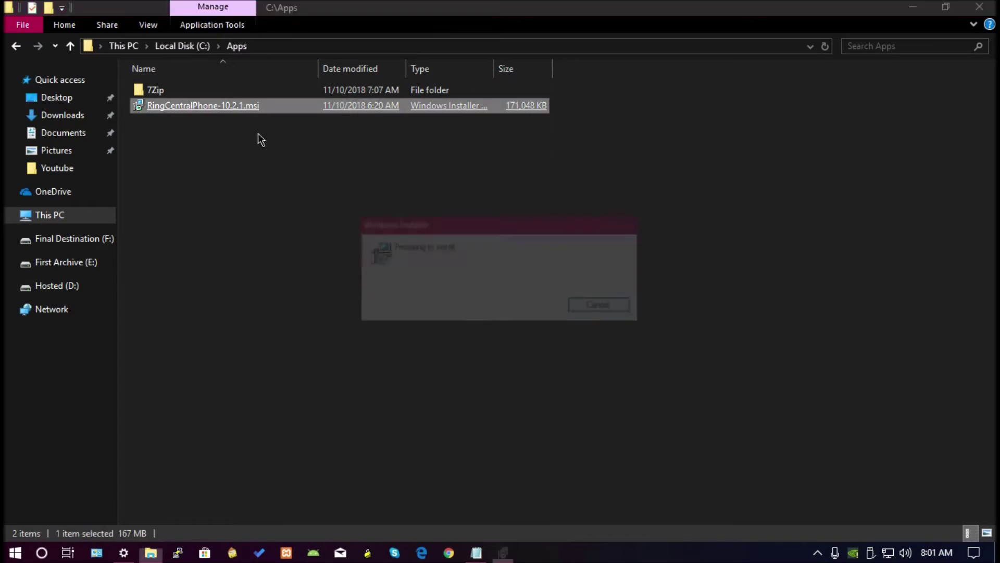
click(574, 393)
click(386, 358)
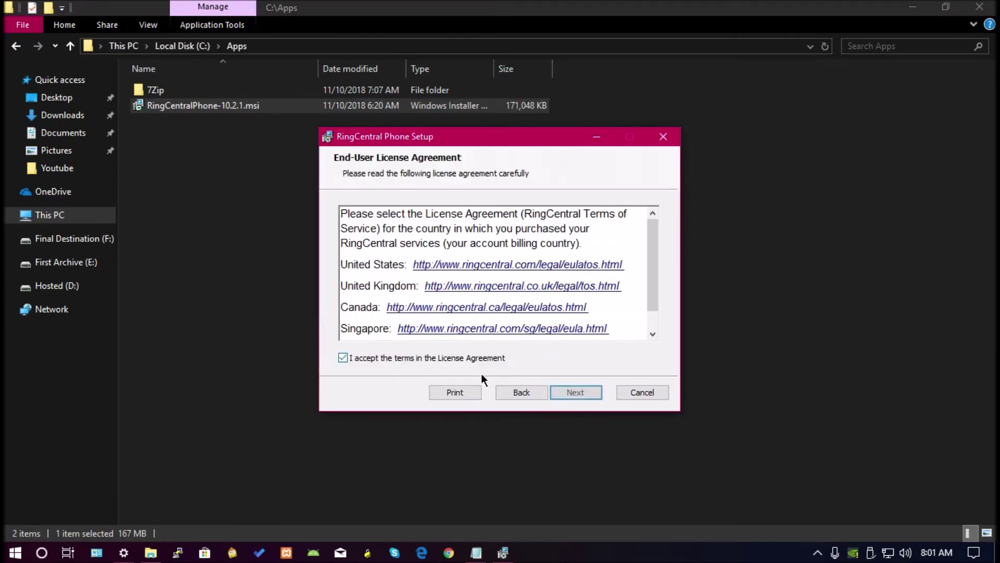
click(563, 391)
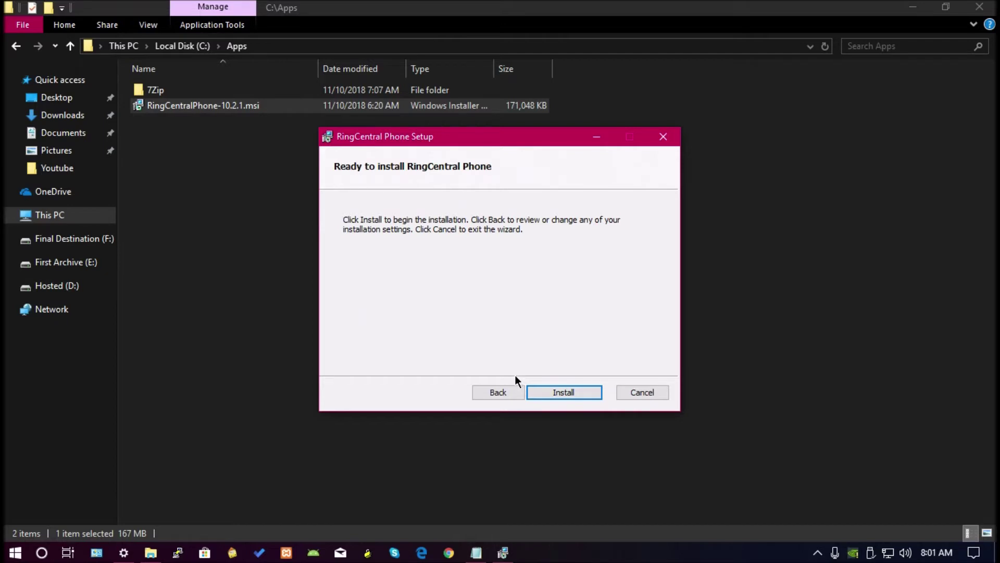
click(536, 389)
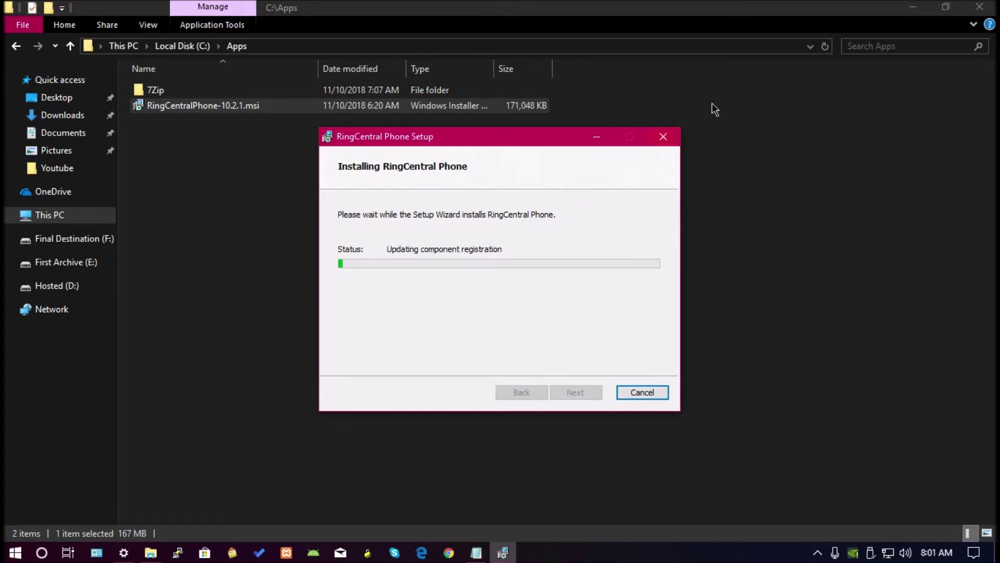
Step: Finish the RingCentral Phone setup with the launch-after-setup option unticked
click(913, 7)
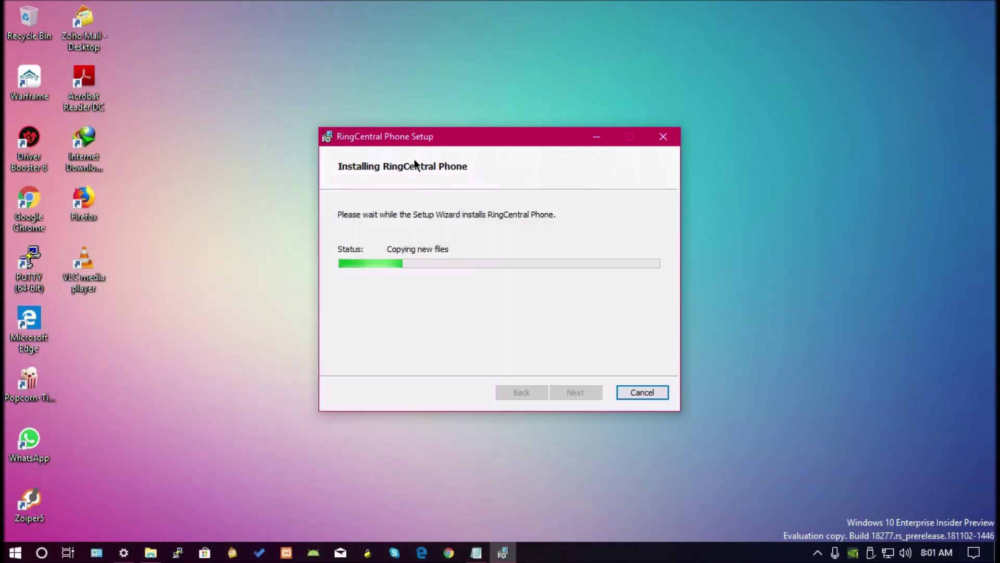
drag(401, 140, 310, 139)
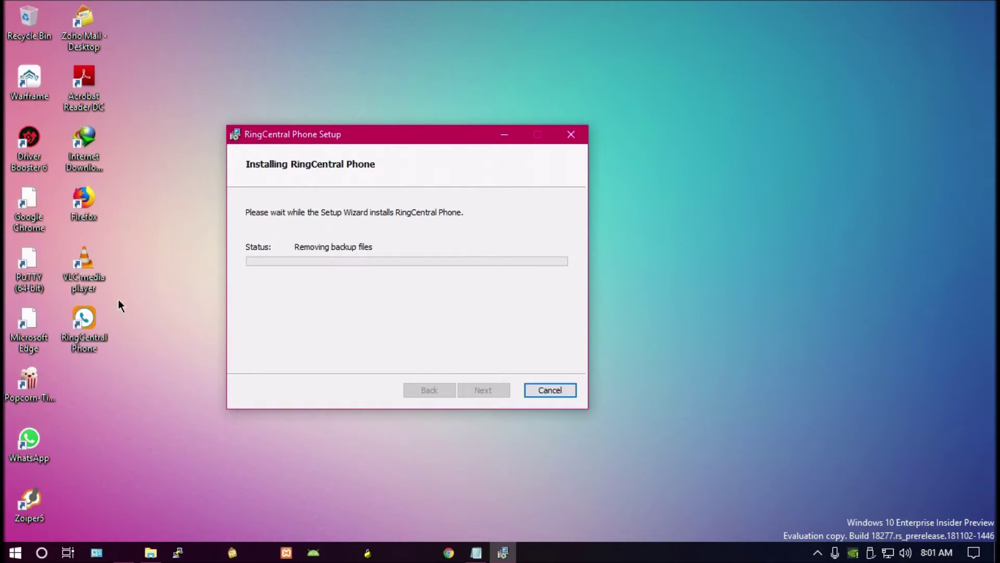
click(364, 355)
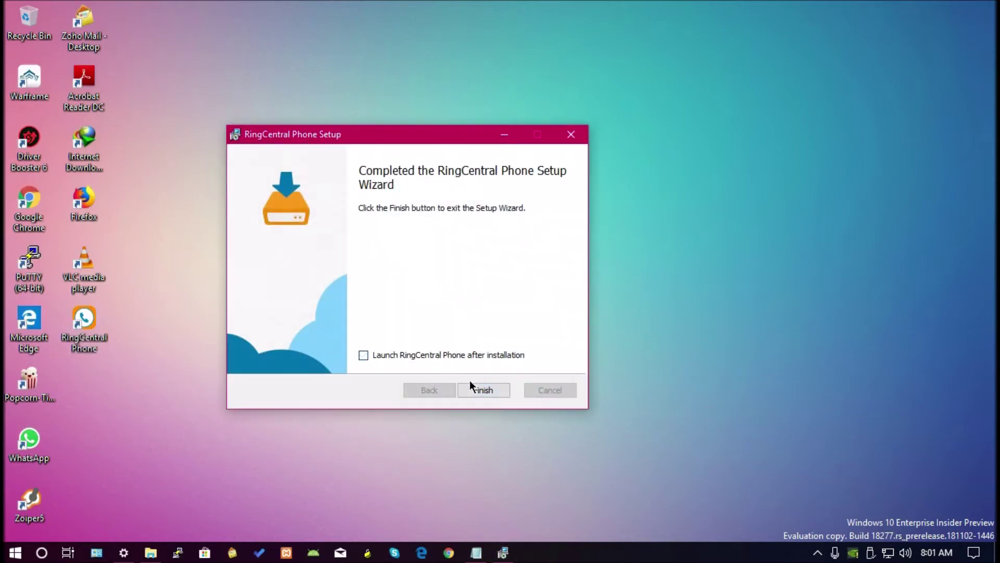
click(483, 388)
right_click(99, 336)
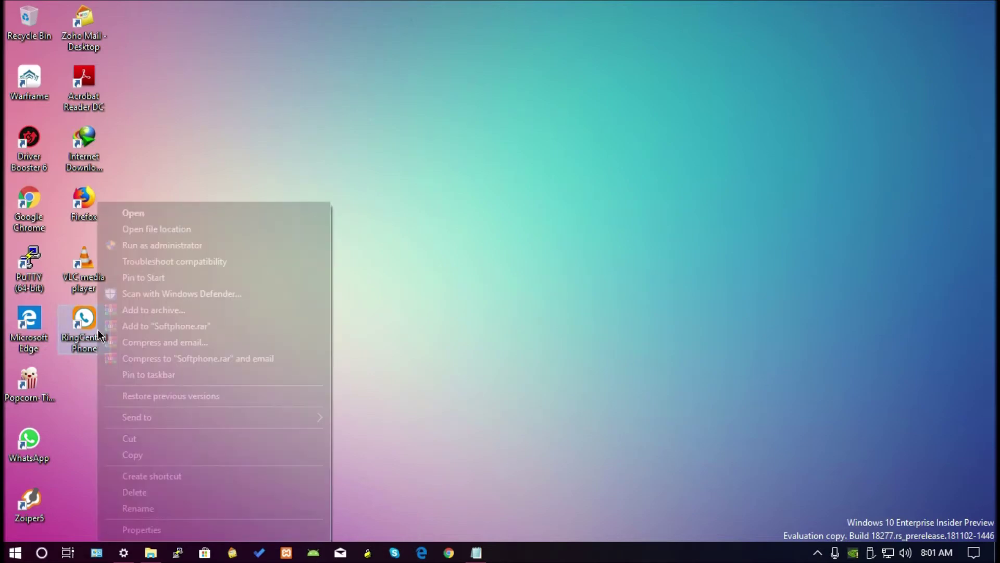
click(128, 232)
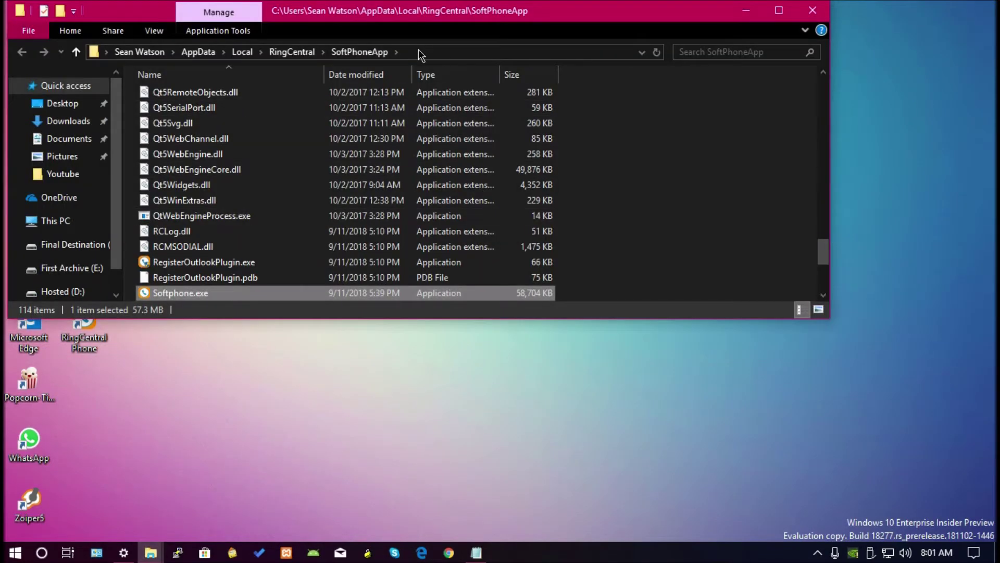
click(419, 50)
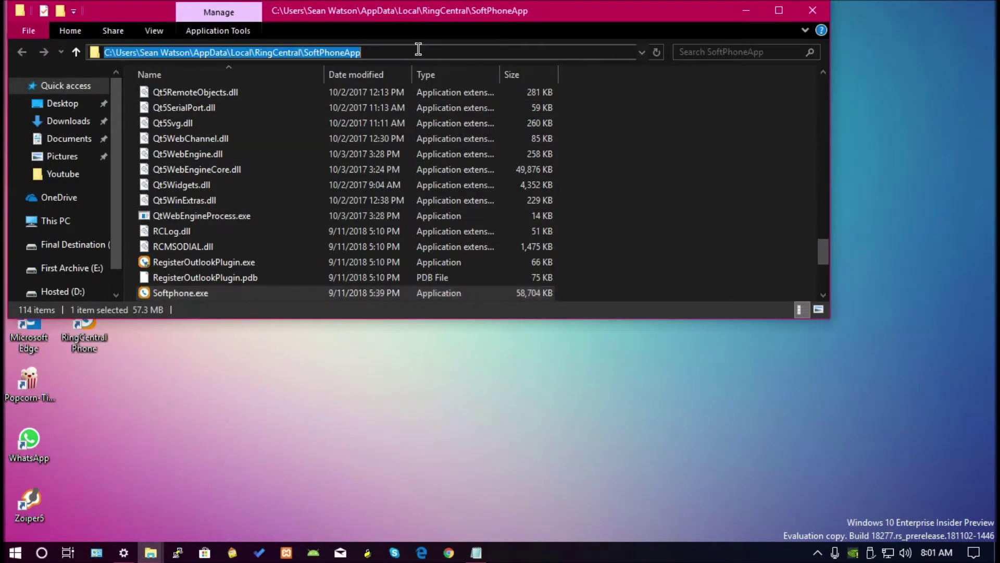
drag(432, 17, 468, 73)
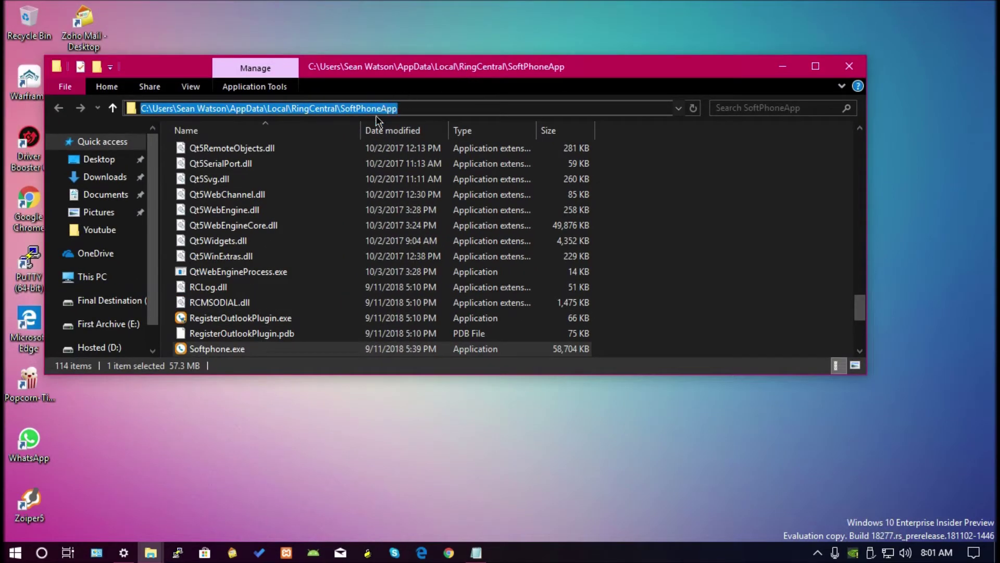
click(849, 67)
Step: Remove RingCentral Phone from Control Panel's Uninstall a program list, then minimize Control Panel
click(98, 552)
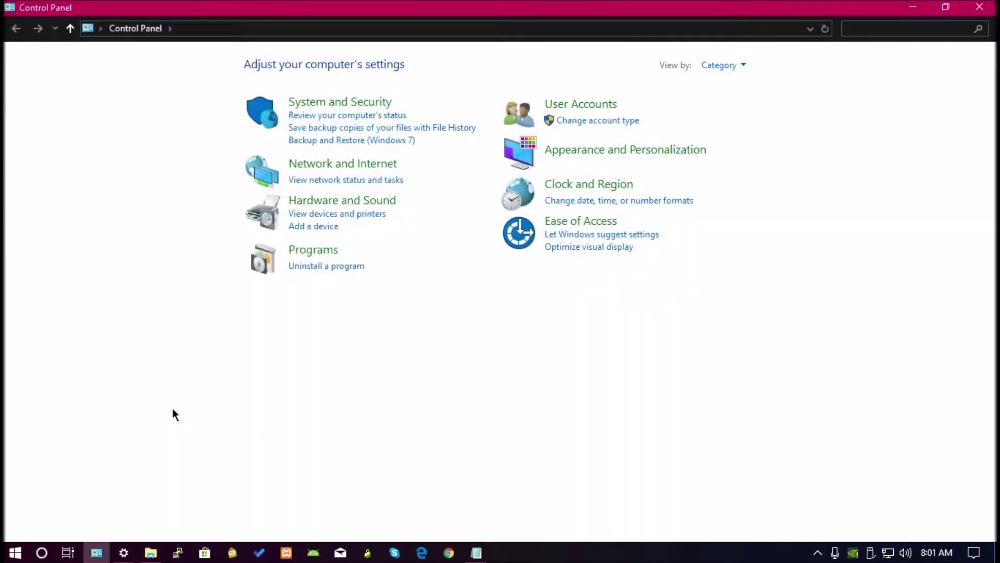
click(303, 266)
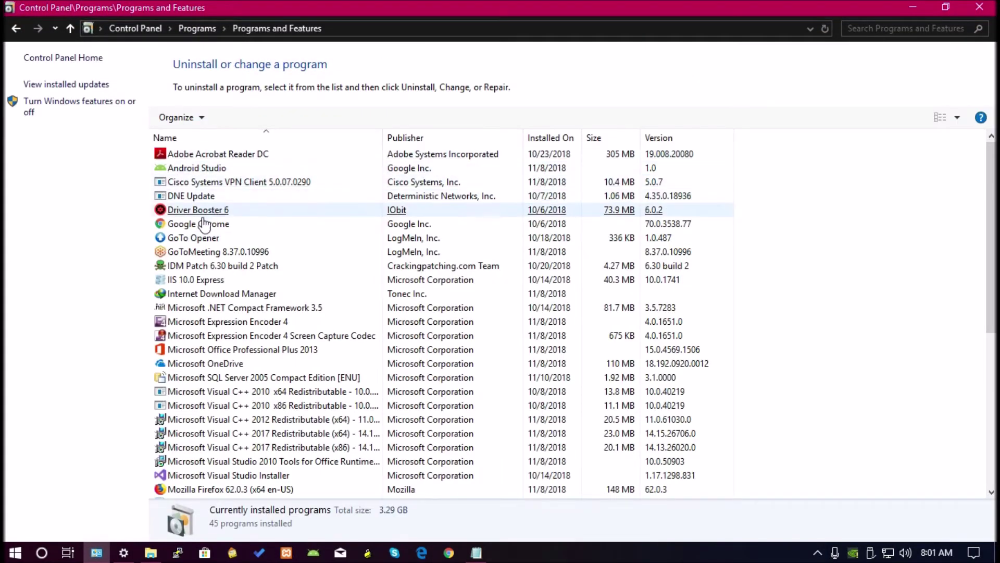
scroll(203, 328, down, 2)
scroll(206, 333, down, 5)
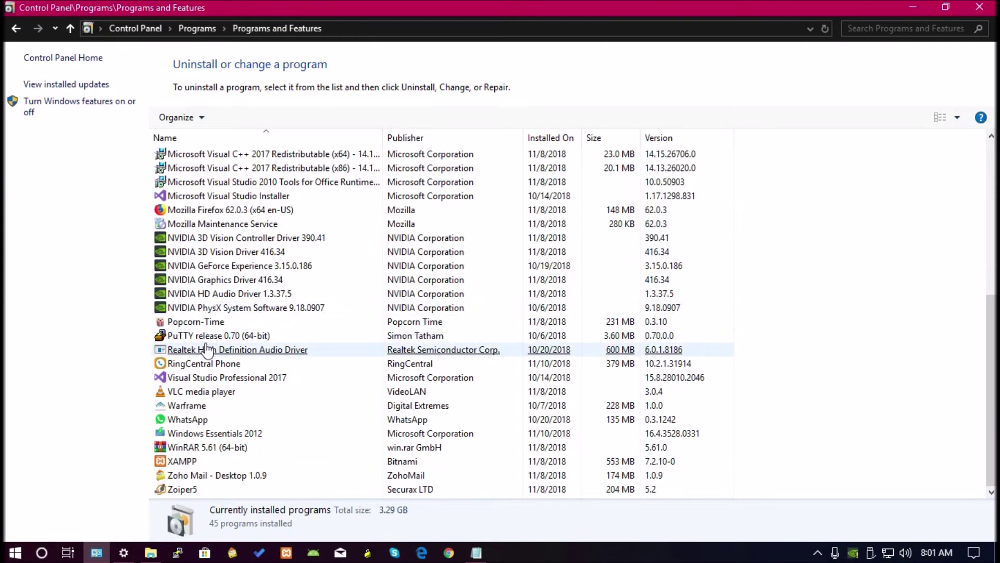
click(207, 363)
double_click(208, 365)
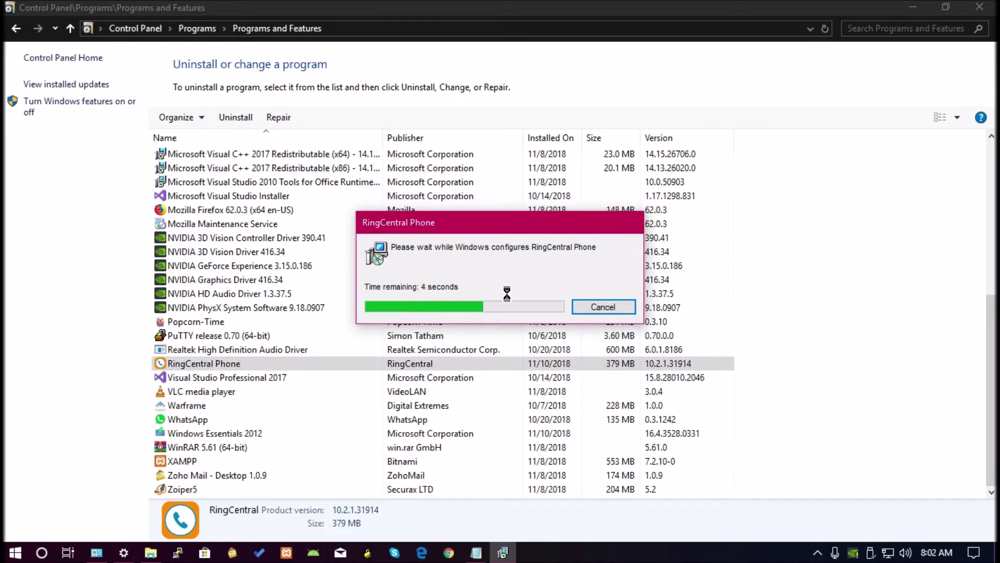
click(912, 7)
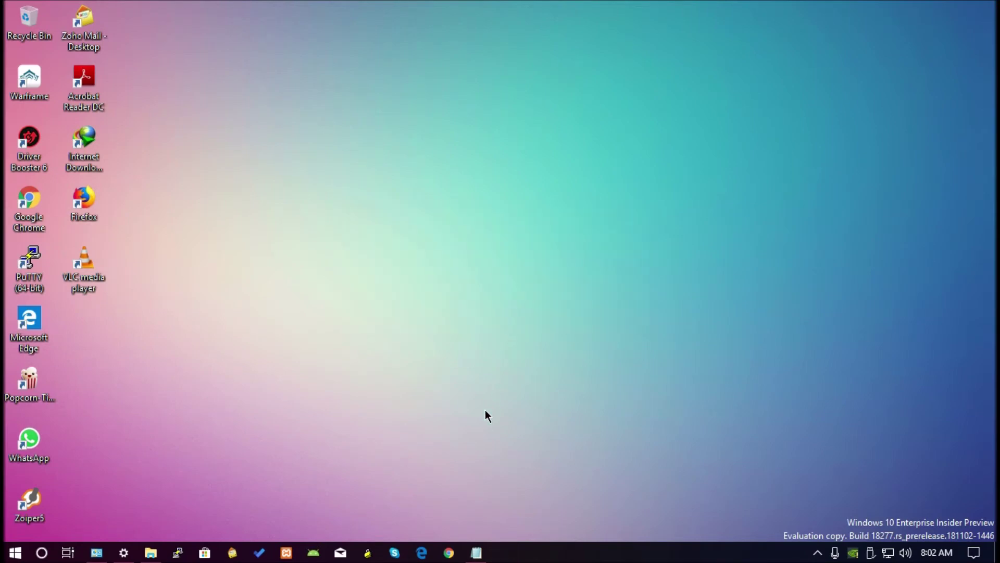
Step: Highlight msiexec.exe, the /i switch, ALLUSERS=1 and the RingCentral installer path in the command
click(475, 556)
drag(628, 76, 758, 111)
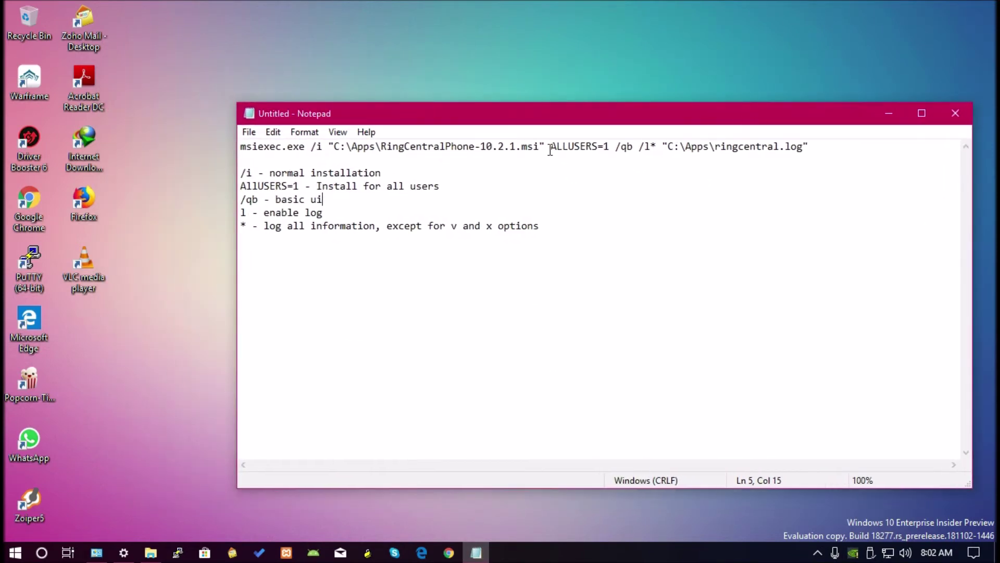
drag(552, 146, 609, 148)
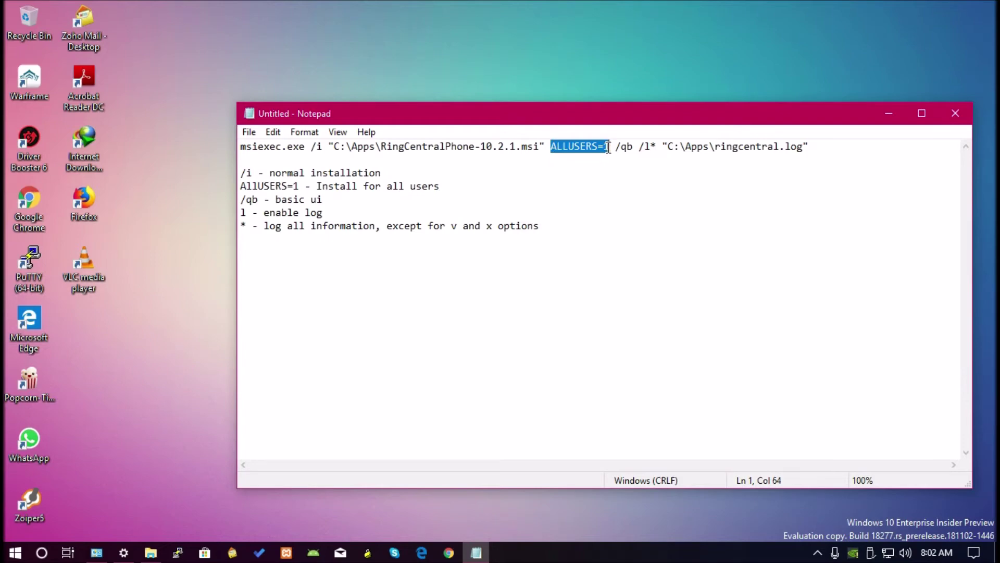
click(766, 183)
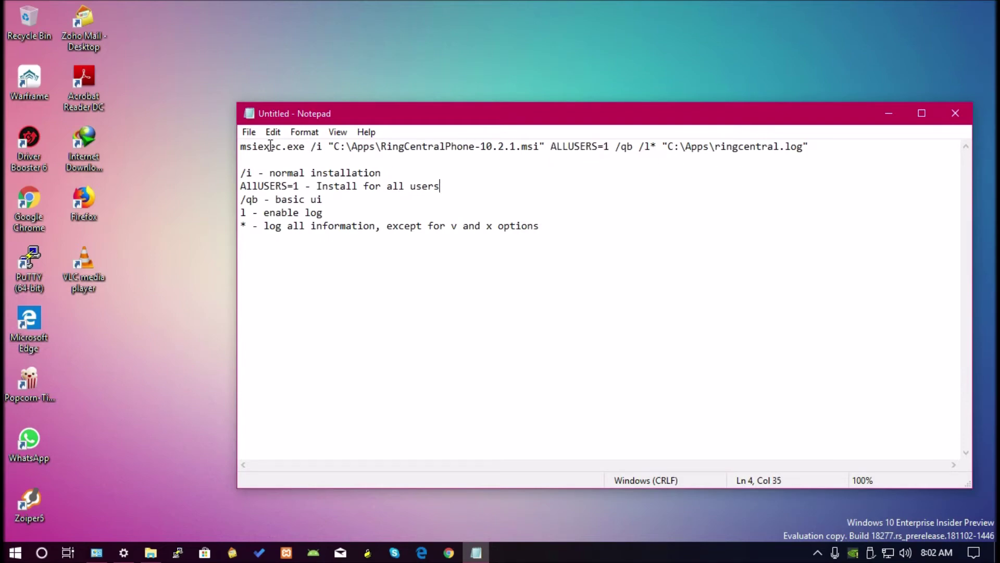
drag(244, 146, 305, 147)
click(295, 158)
drag(304, 147, 222, 145)
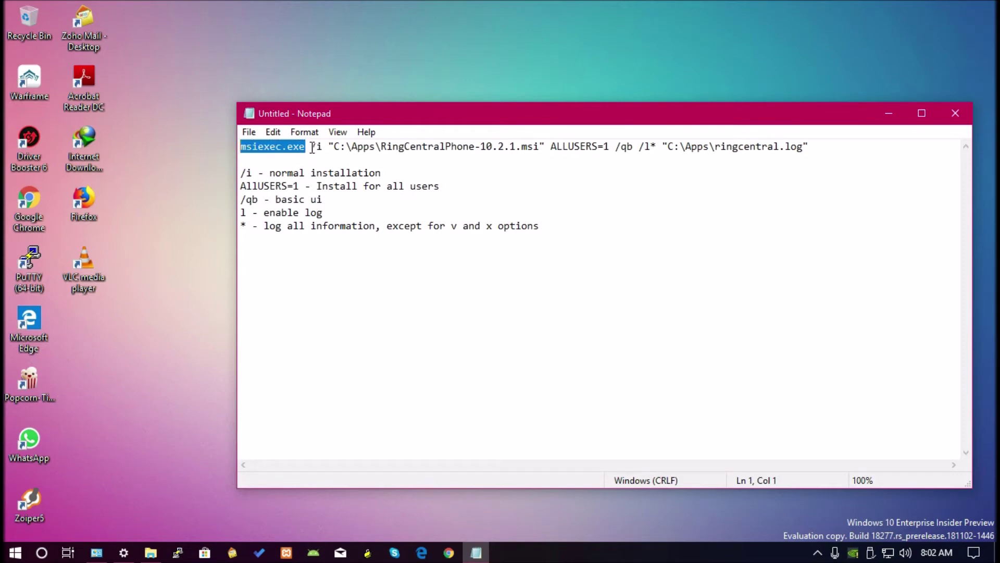
drag(312, 147, 318, 148)
drag(268, 172, 380, 171)
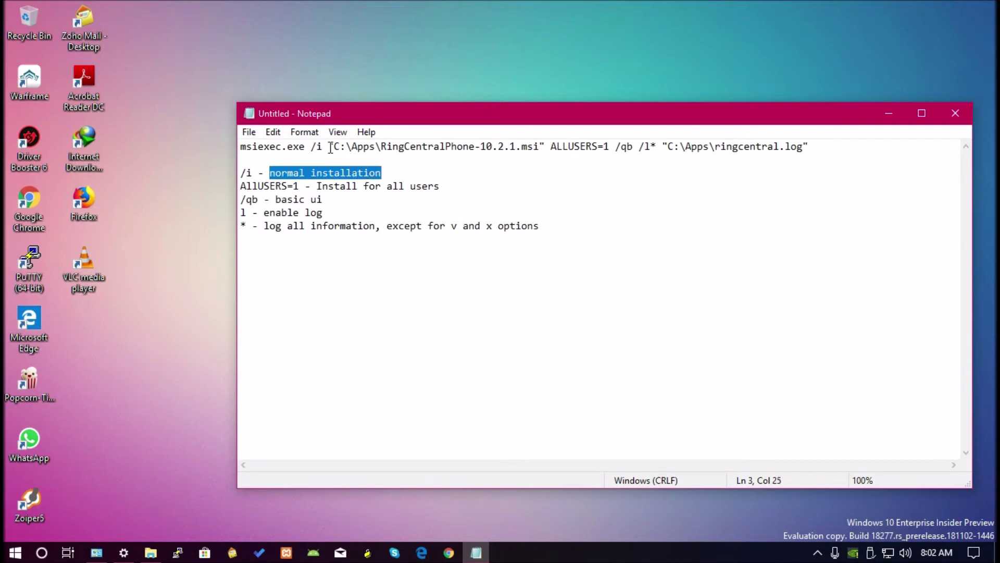
drag(332, 146, 537, 148)
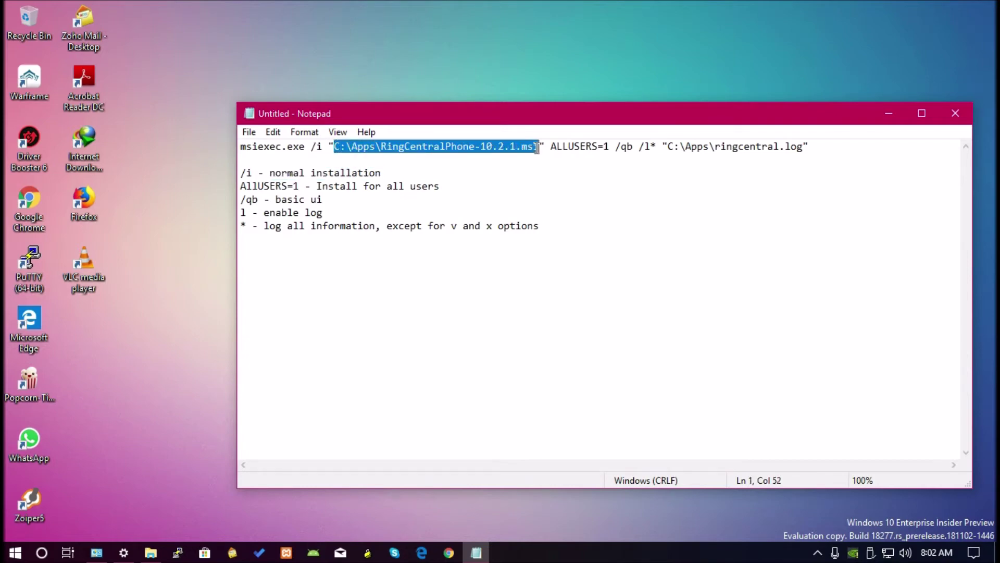
Step: Place the Apps folder beside the notes and highlight the ALLUSERS=1 and /l* logging switches
click(151, 552)
drag(332, 6, 351, 251)
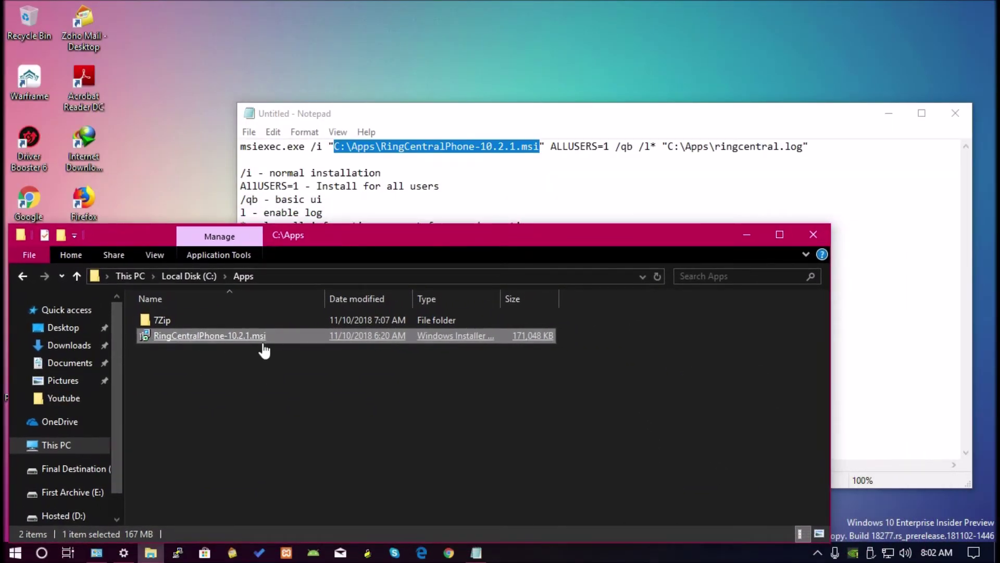
mouse_move(550, 153)
mouse_down()
mouse_move(610, 153)
mouse_move(544, 149)
mouse_up()
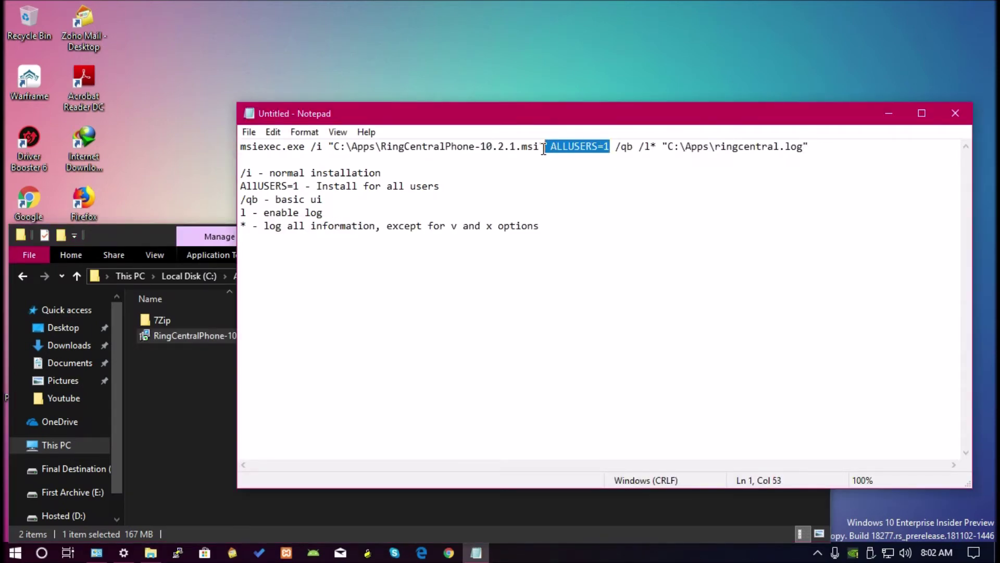
click(621, 158)
drag(595, 121, 586, 62)
drag(629, 89, 644, 88)
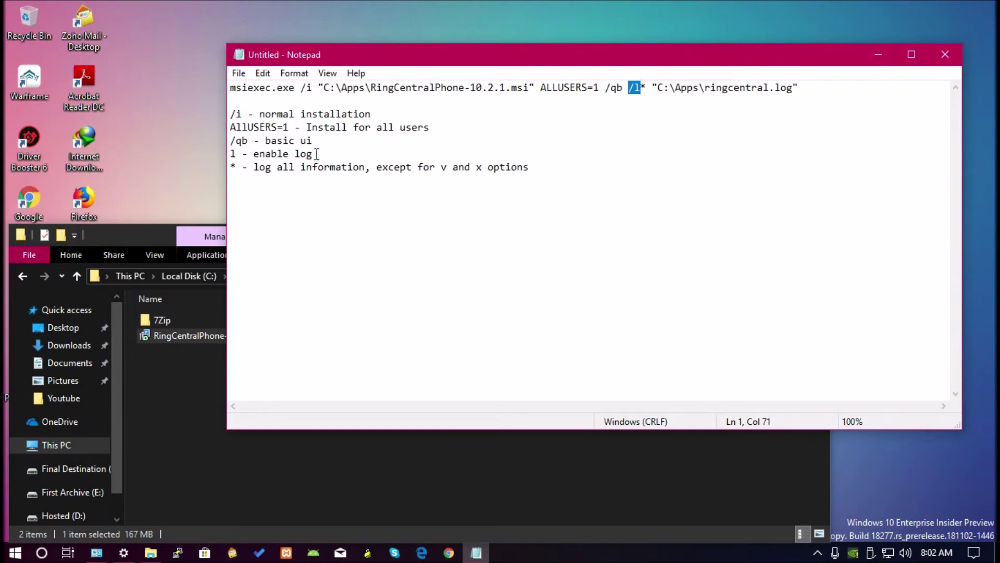
click(272, 153)
Step: Highlight the log path C:\Apps\ringcentral.log, then select and copy the entire msiexec command line
drag(657, 85, 796, 85)
click(792, 102)
drag(802, 89, 187, 79)
key(ctrl+c)
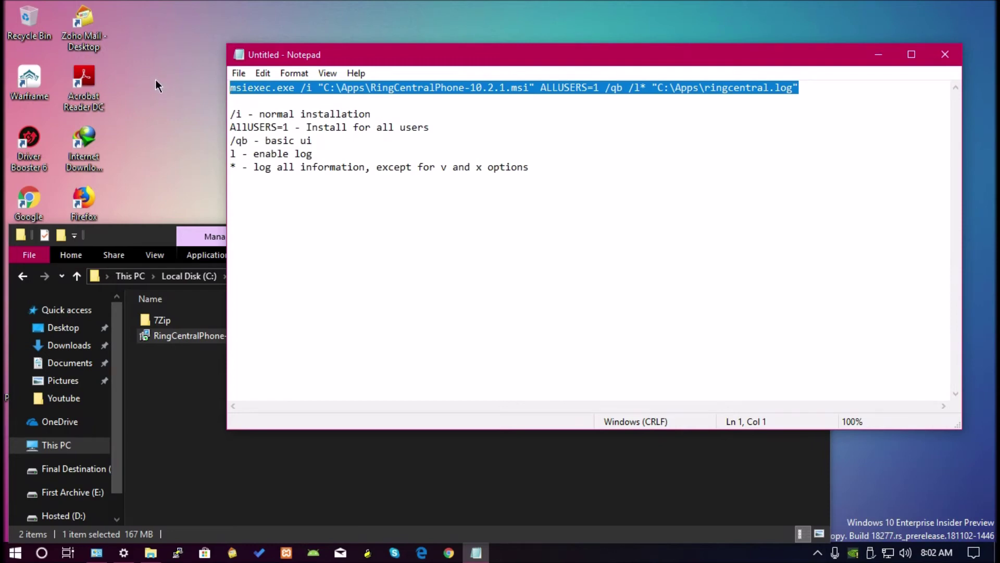
right_click(14, 552)
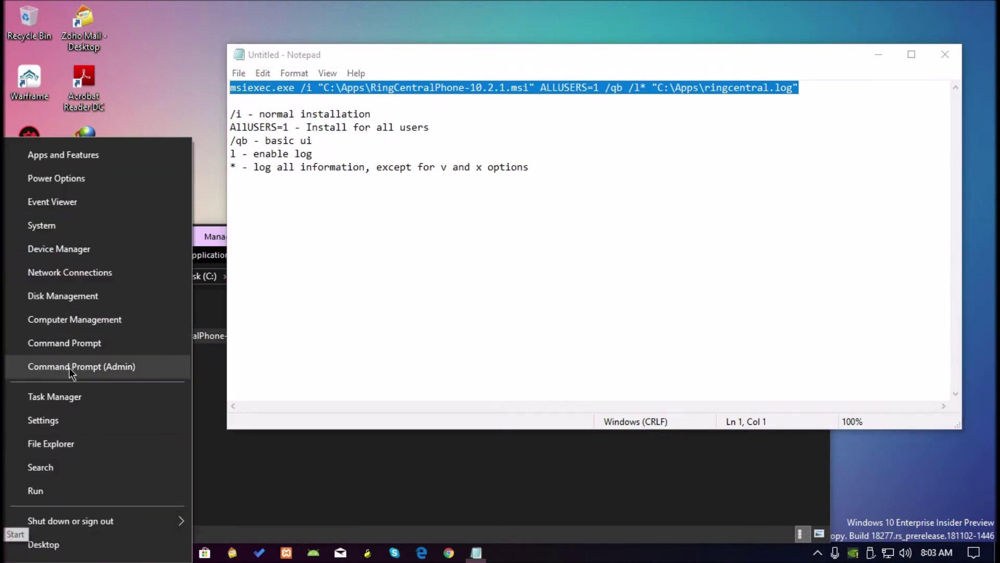
Step: Paste and run the msiexec install command in an administrator Command Prompt, then minimize all open windows
click(63, 365)
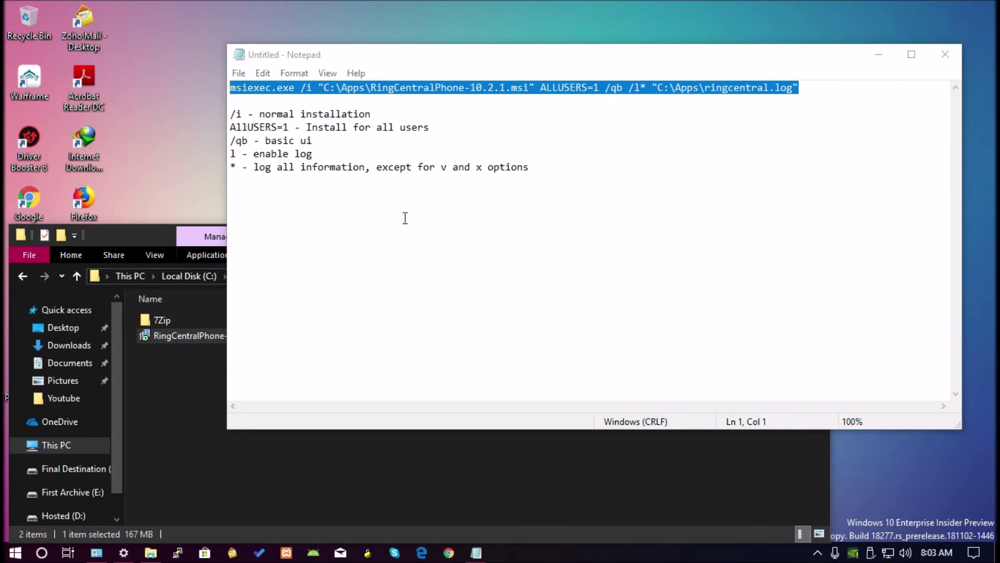
key(ctrl+v)
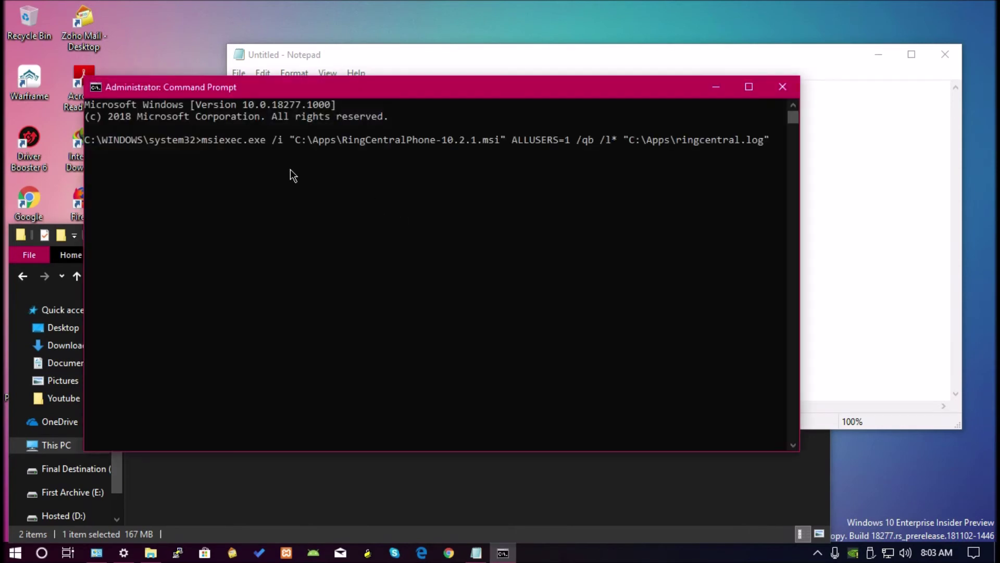
key(Return)
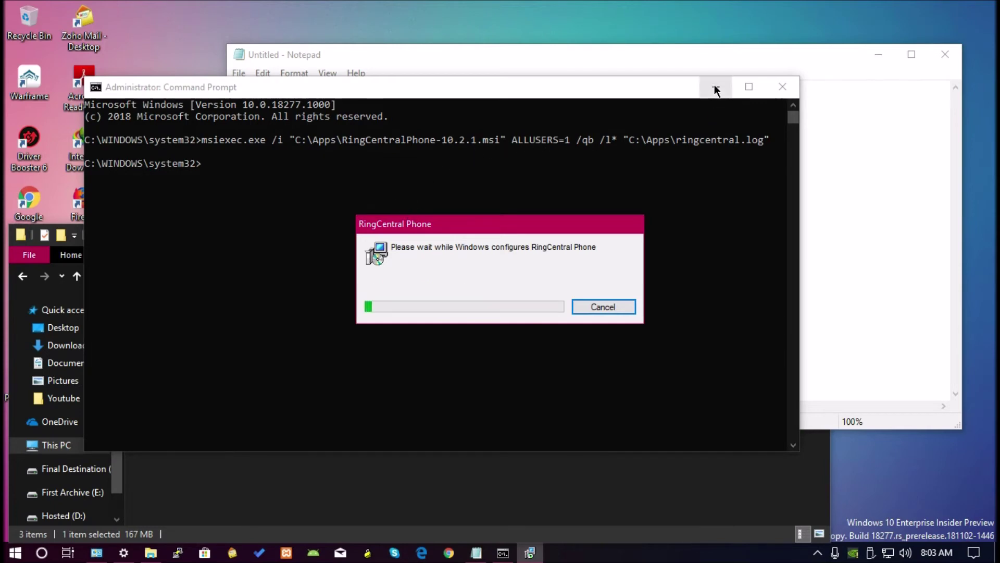
click(871, 58)
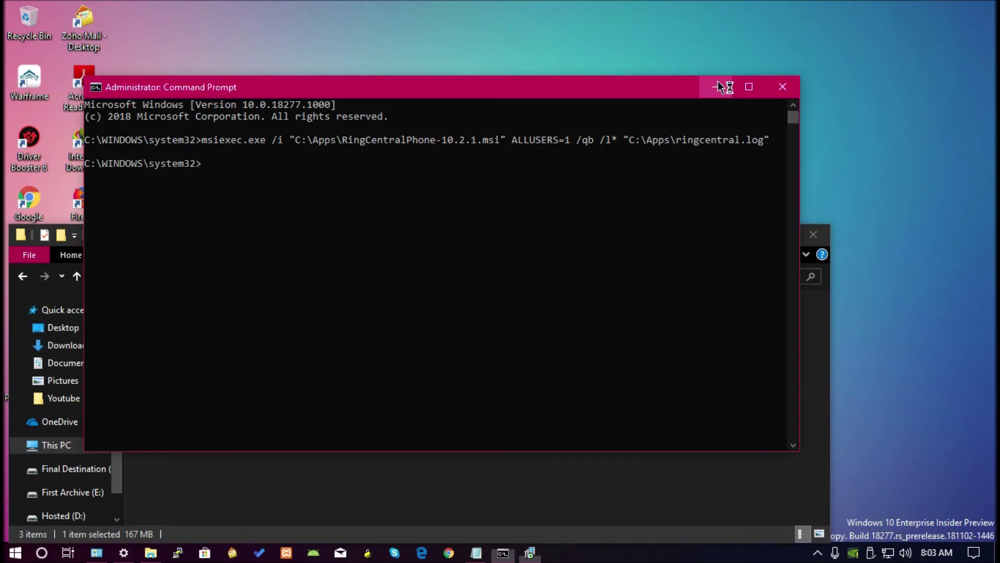
click(717, 85)
click(747, 235)
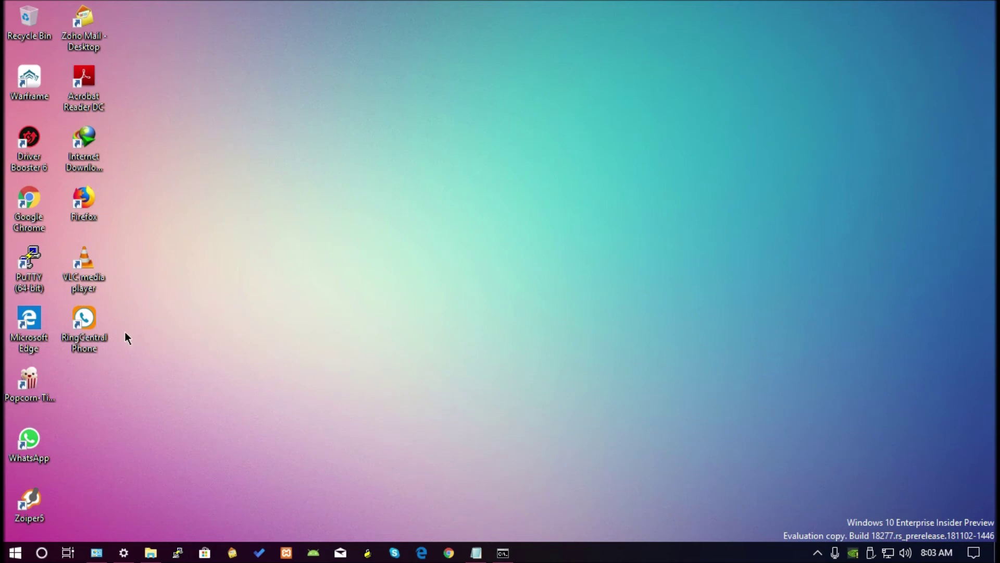
right_click(74, 335)
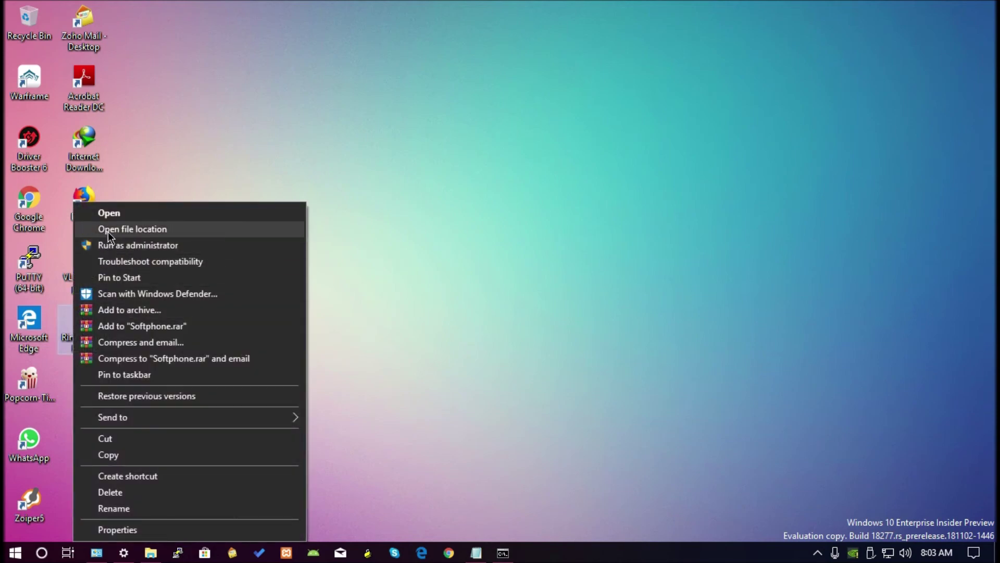
click(107, 230)
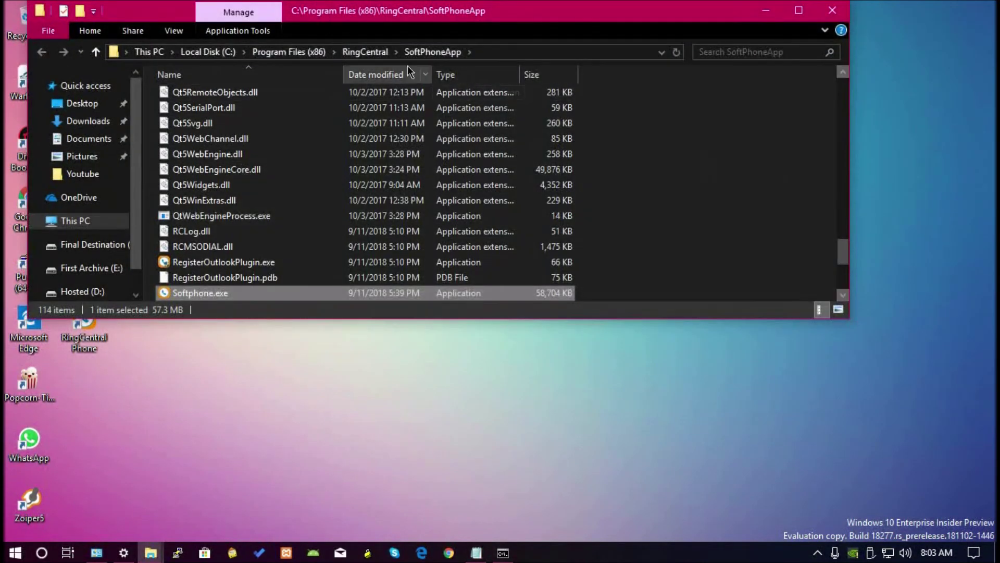
double_click(436, 27)
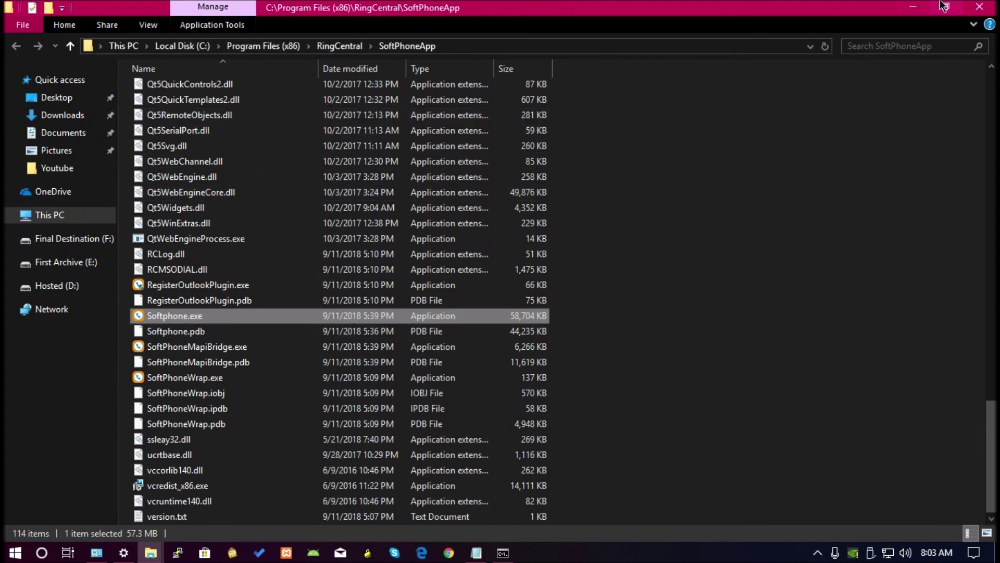
click(913, 7)
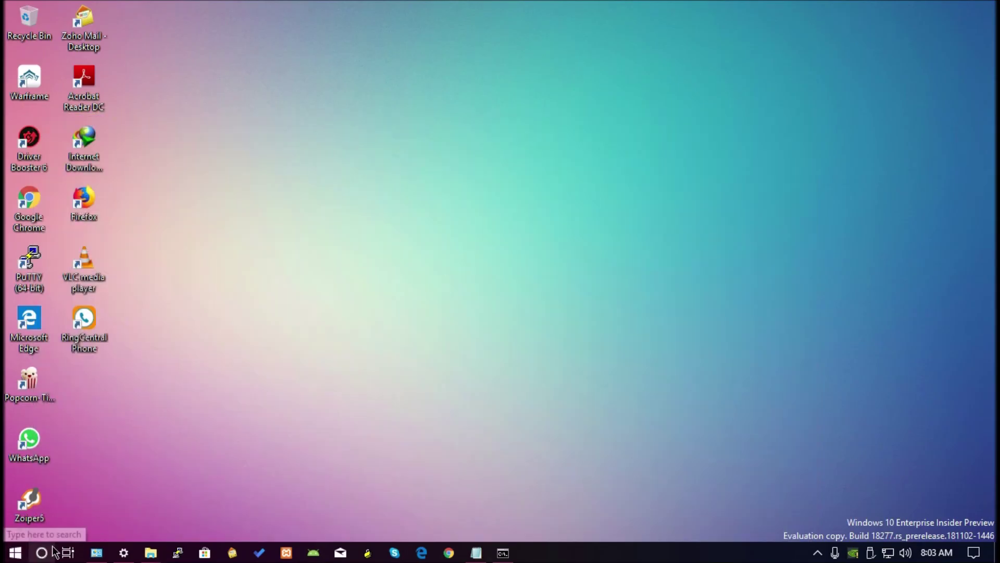
click(96, 552)
right_click(860, 267)
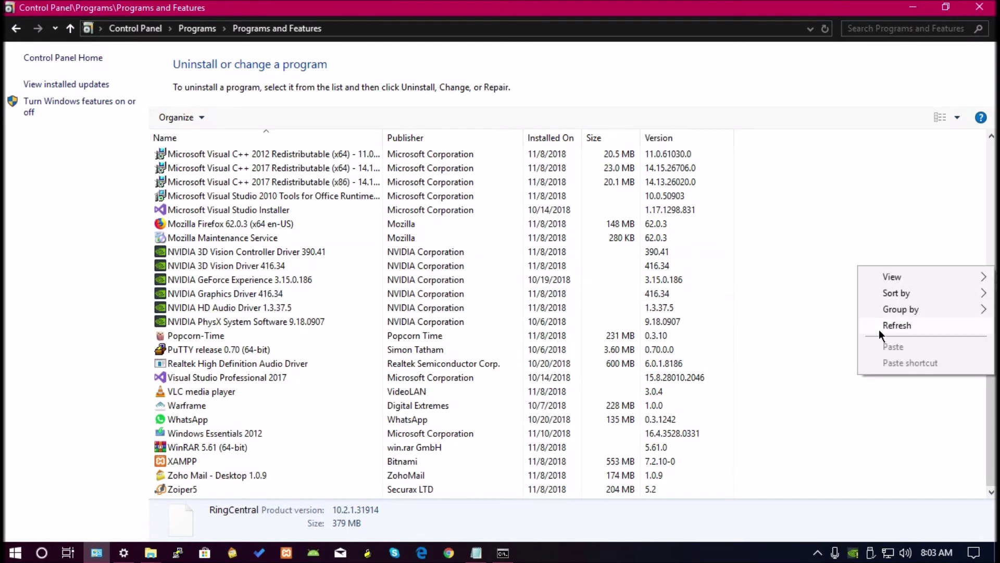
click(880, 327)
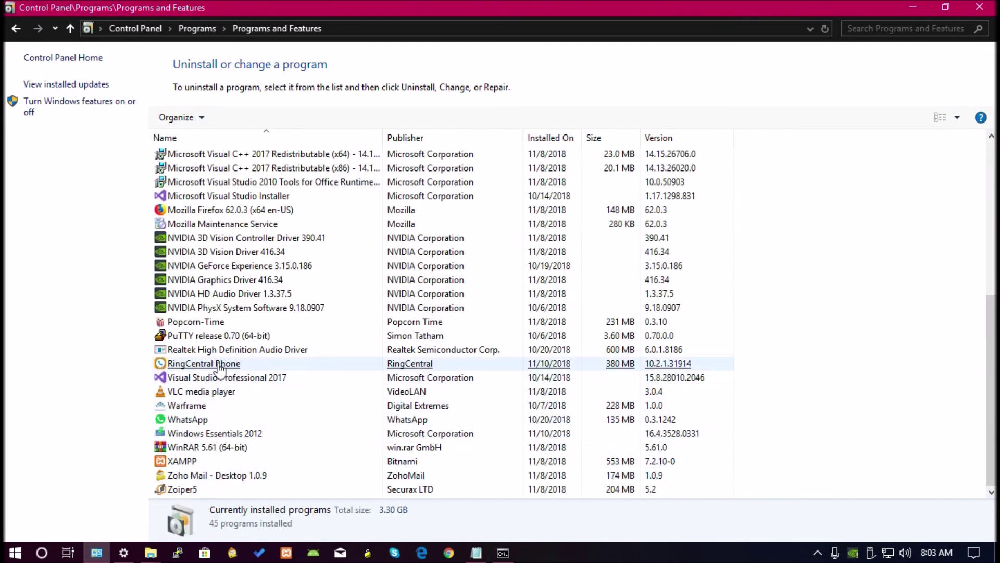
click(917, 7)
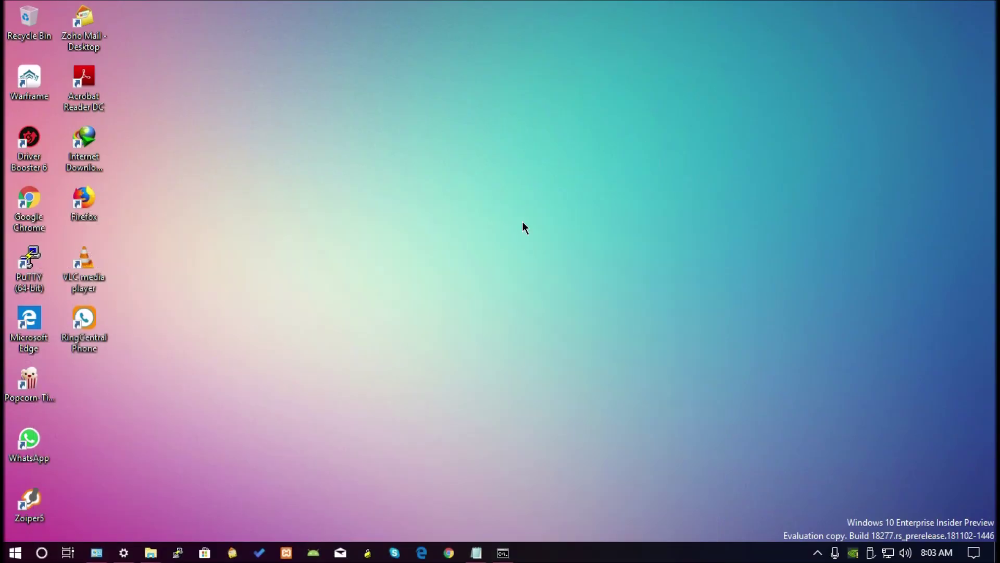
Step: Open ringcentral.log from the C:\Apps folder window in Notepad and scroll through the log
mouse_move(150, 551)
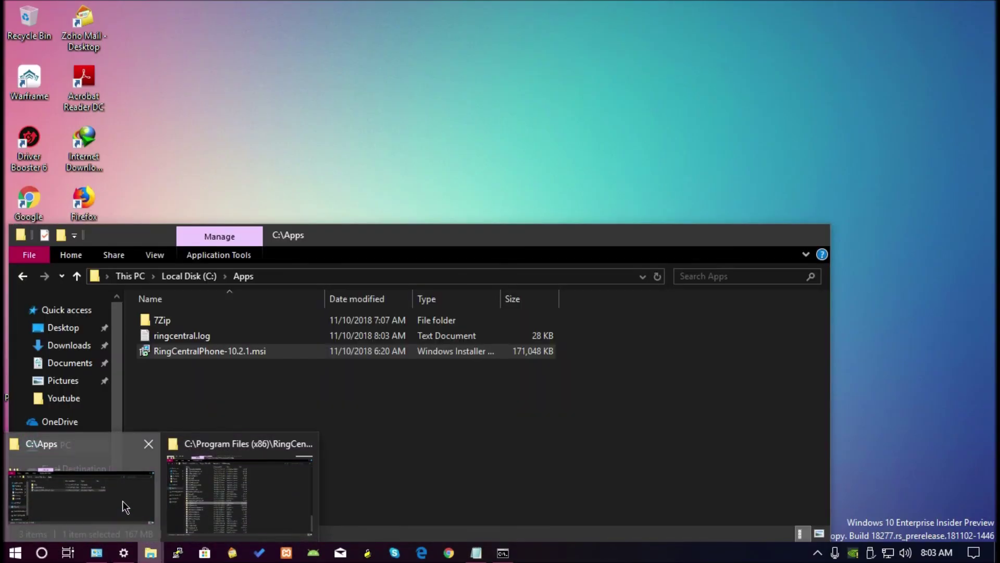
click(125, 505)
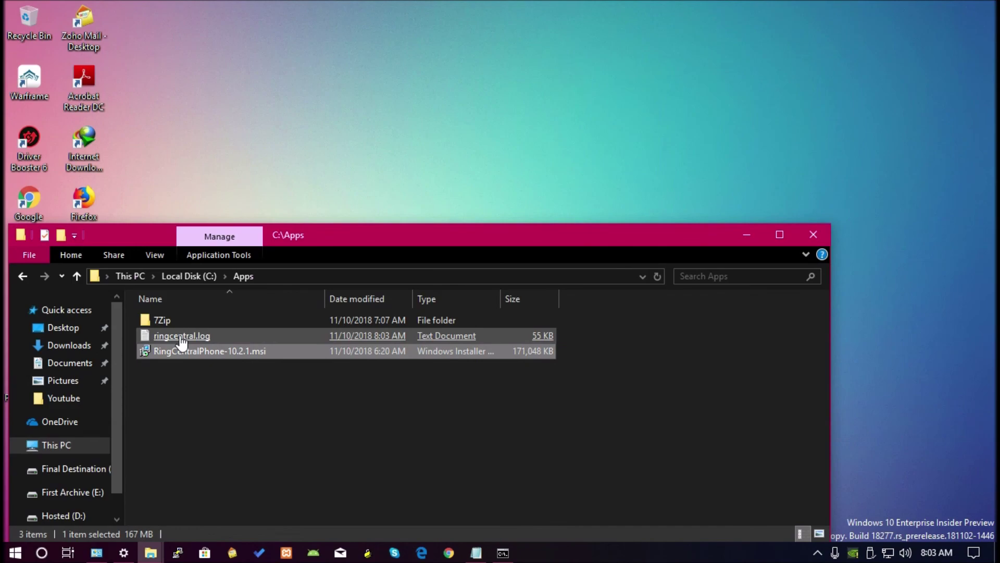
double_click(180, 336)
scroll(384, 306, down, 20)
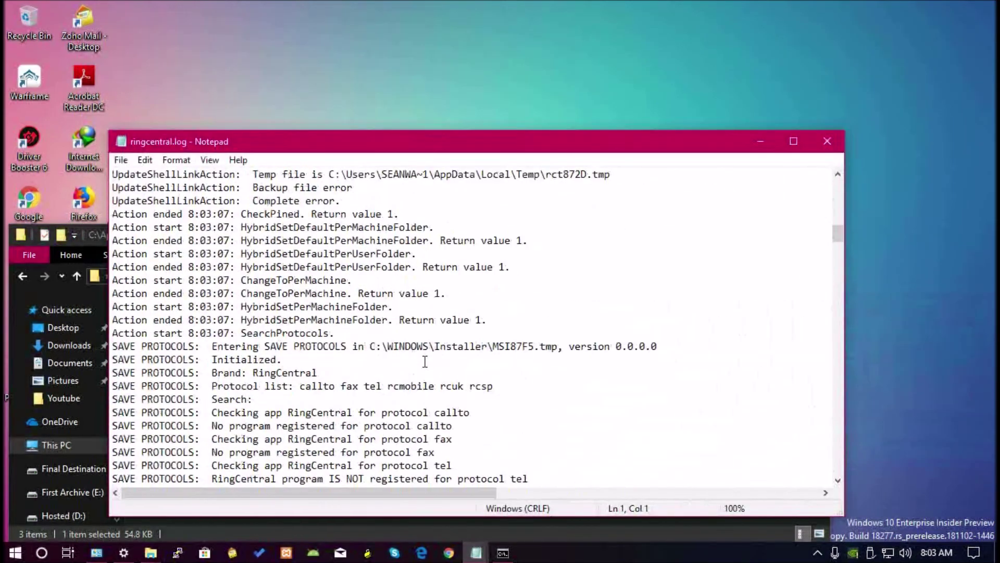